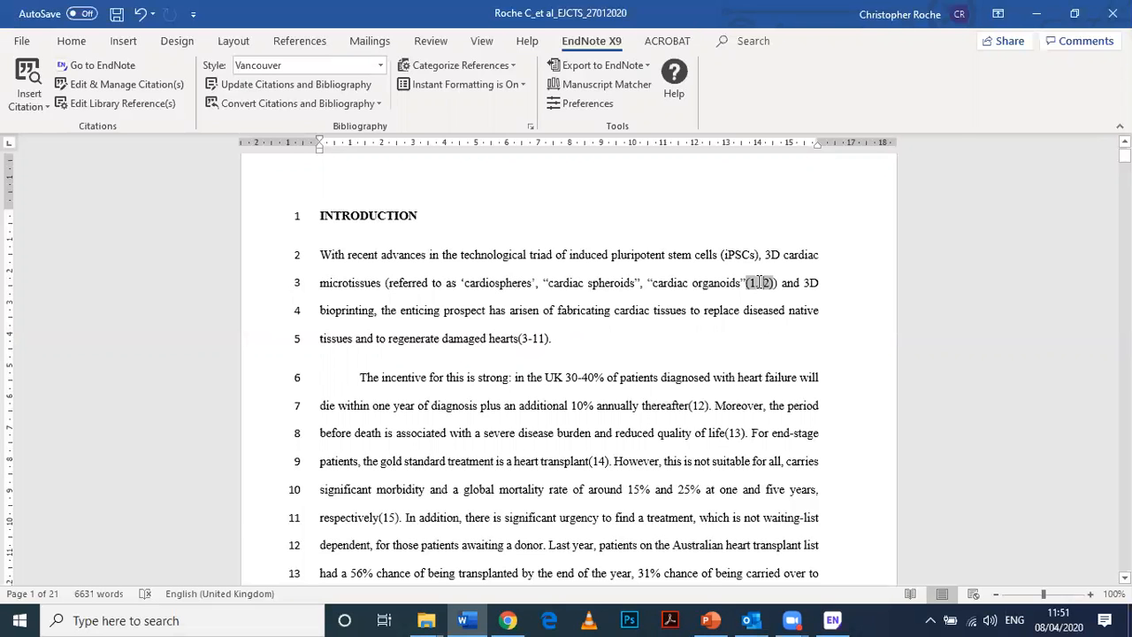
- Examine the first entry of the REFERENCES list and return to the start of the INTRODUCTION
drag(1124, 156, 1125, 494)
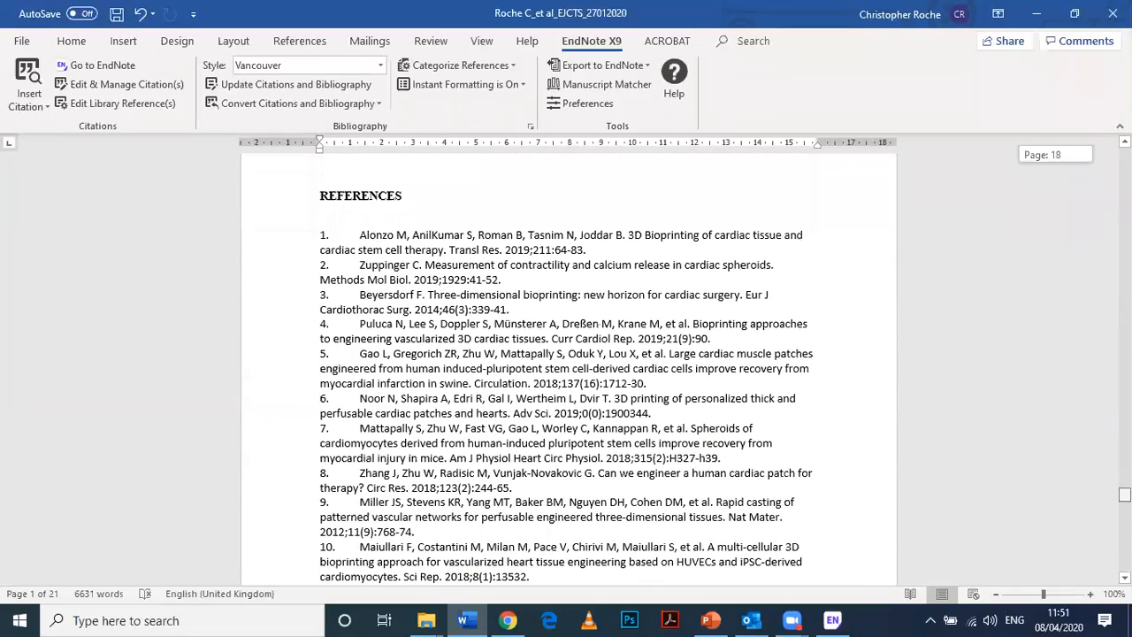
click(478, 250)
drag(479, 249, 362, 235)
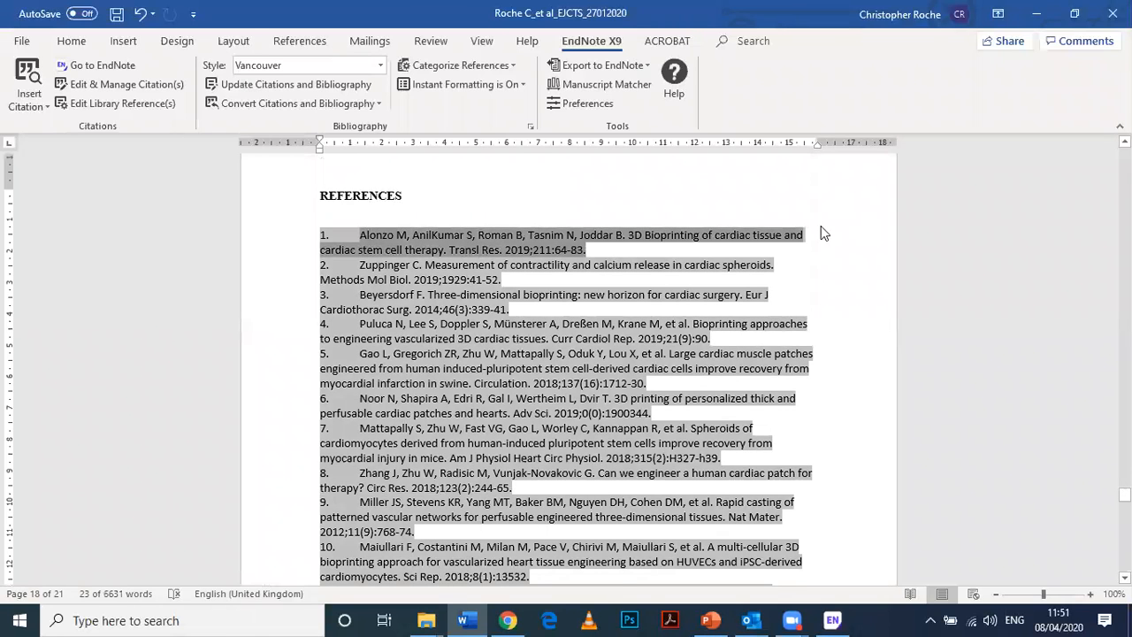
click(854, 215)
mouse_move(1124, 495)
mouse_down()
mouse_move(1125, 512)
mouse_move(1124, 154)
mouse_up()
scroll(569, 369, down, 5)
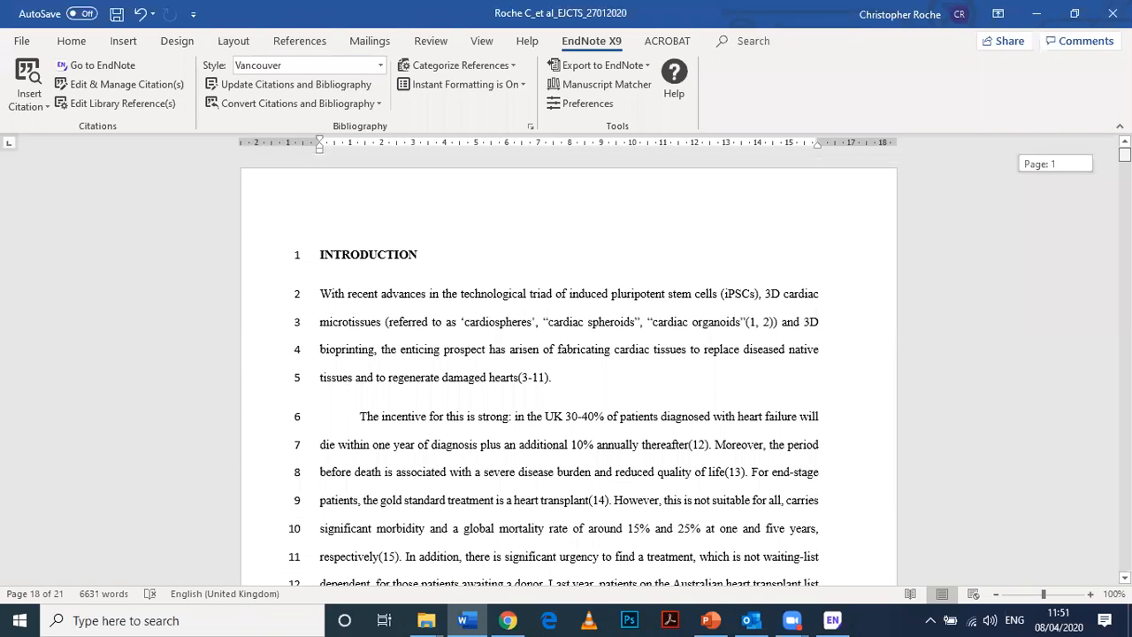
- Open the full EndNote citation editor for the in-text citation (1, 2) in the first paragraph
click(761, 315)
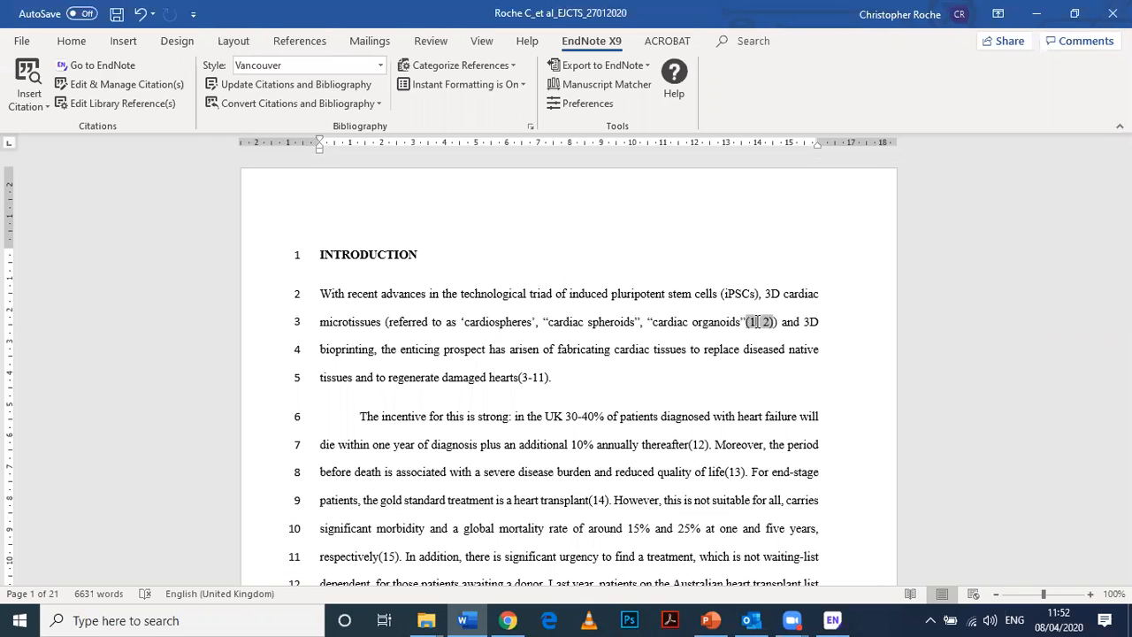
right_click(757, 321)
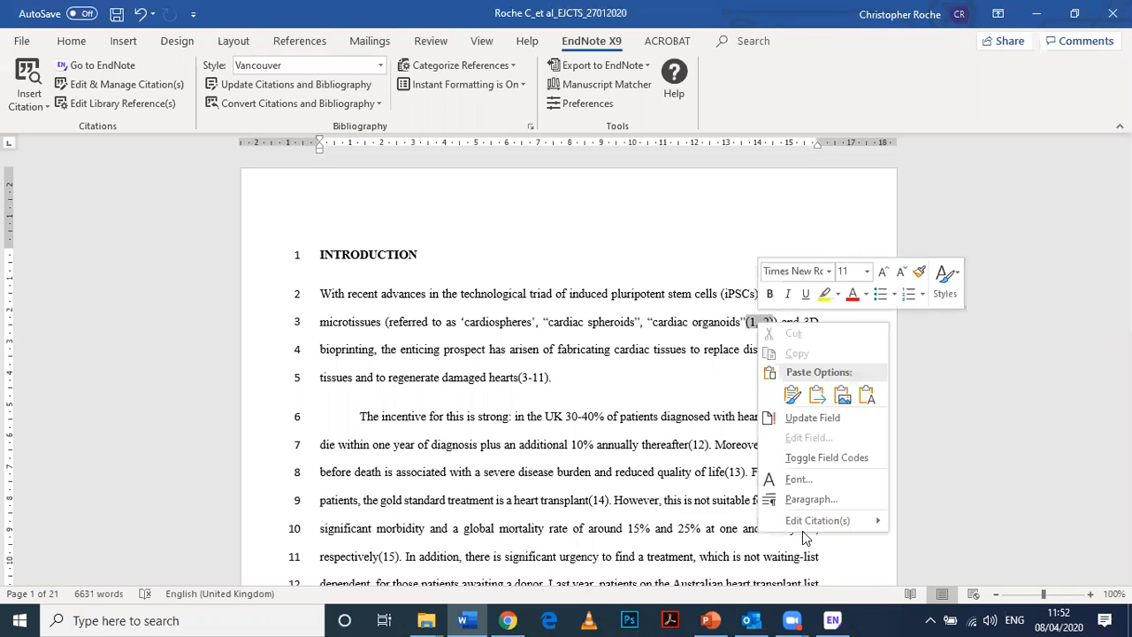
mouse_move(830, 521)
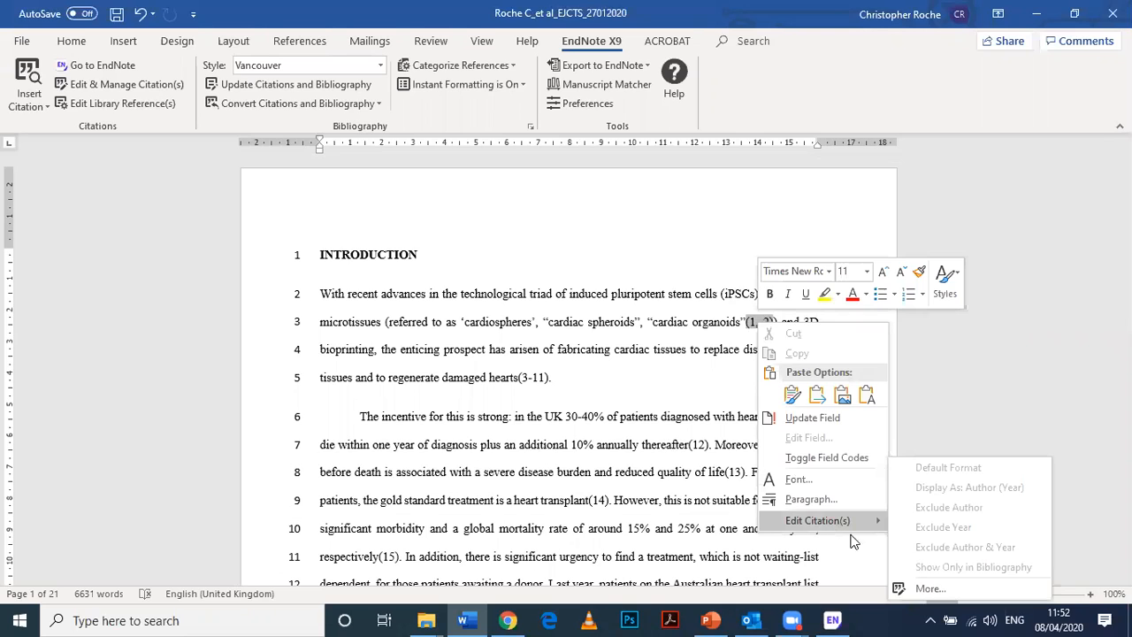
click(928, 589)
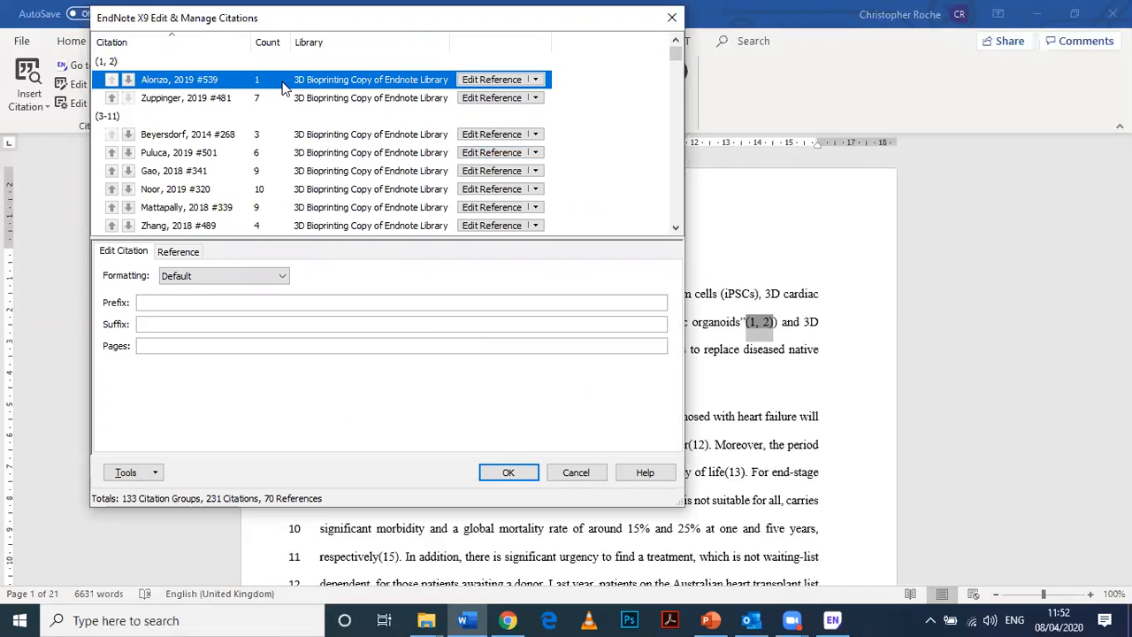
- Compare the citation counts of the two references in group (1, 2) and review the citation groups that follow
click(197, 100)
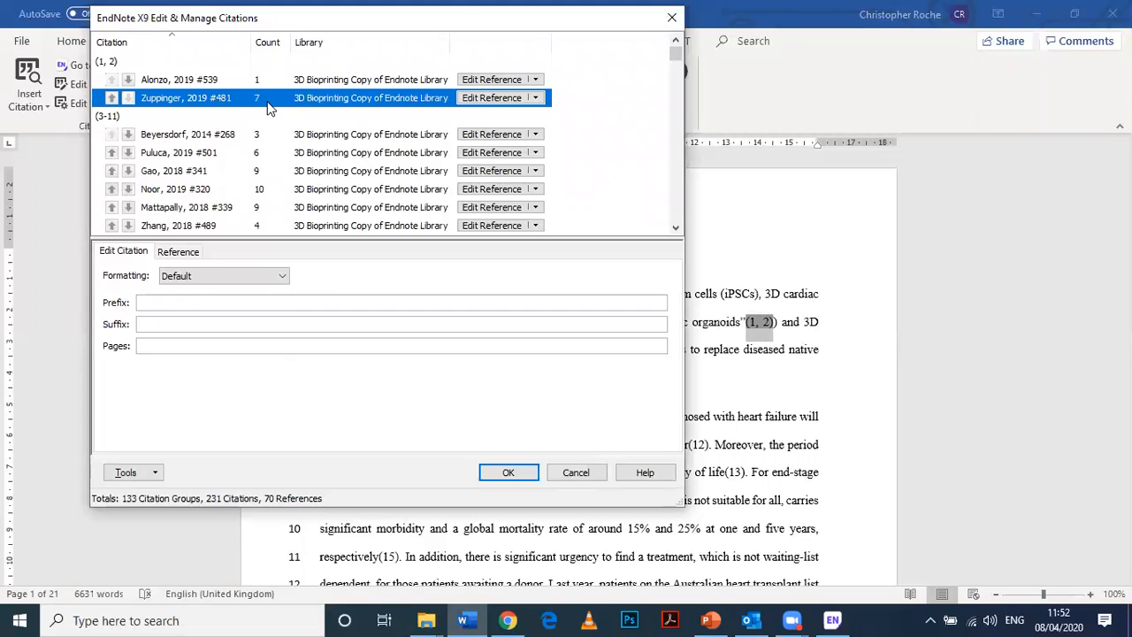
click(220, 82)
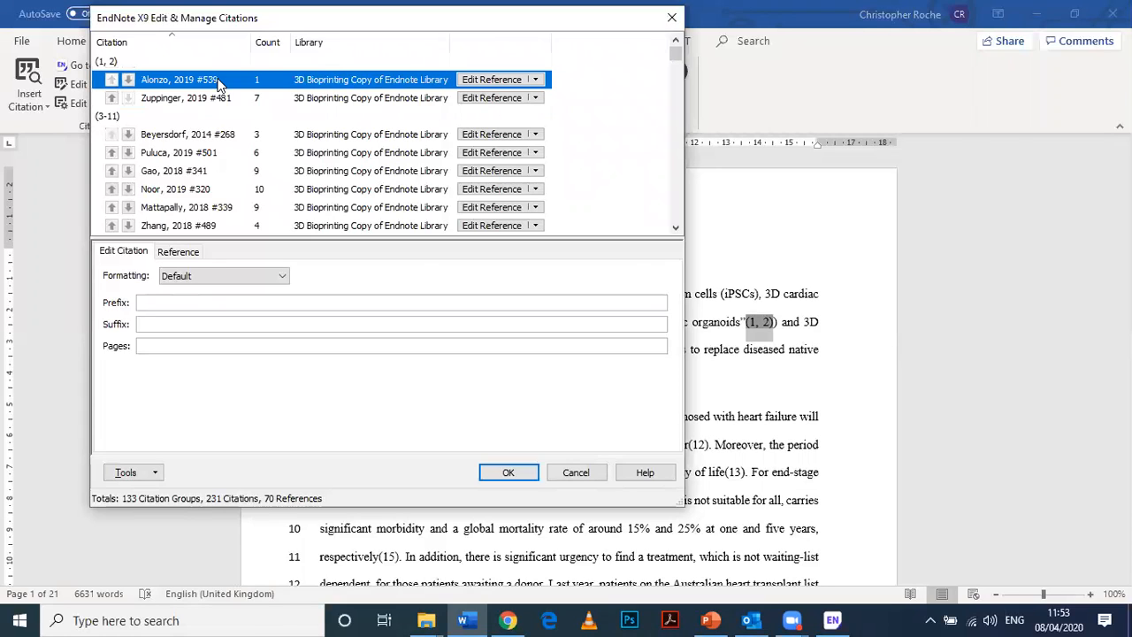
click(227, 101)
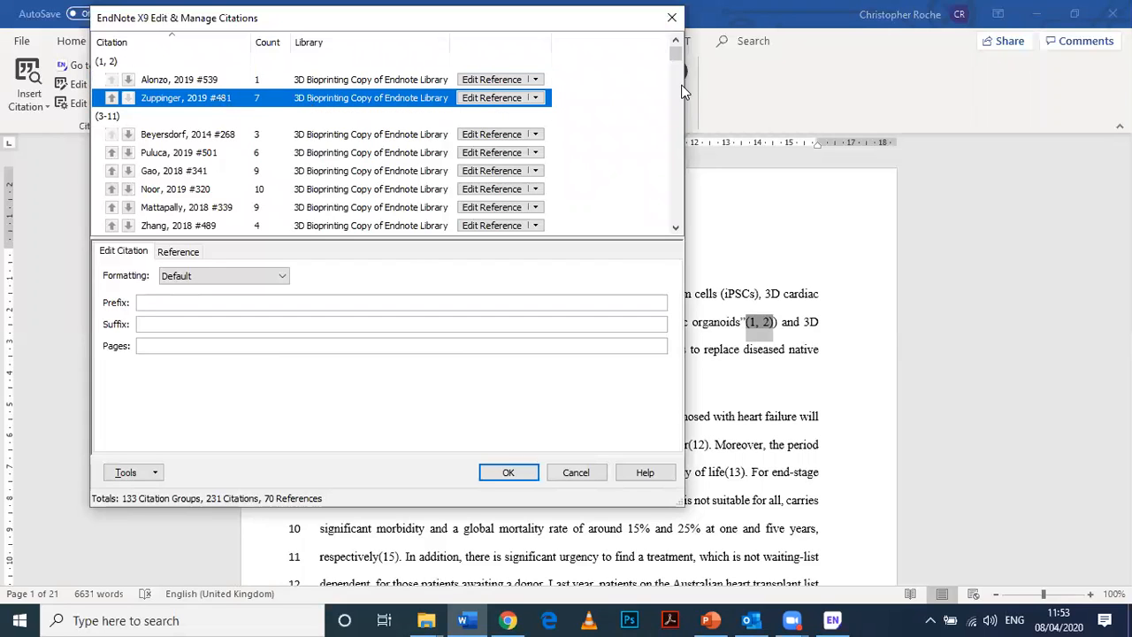
scroll(676, 53, down, 1)
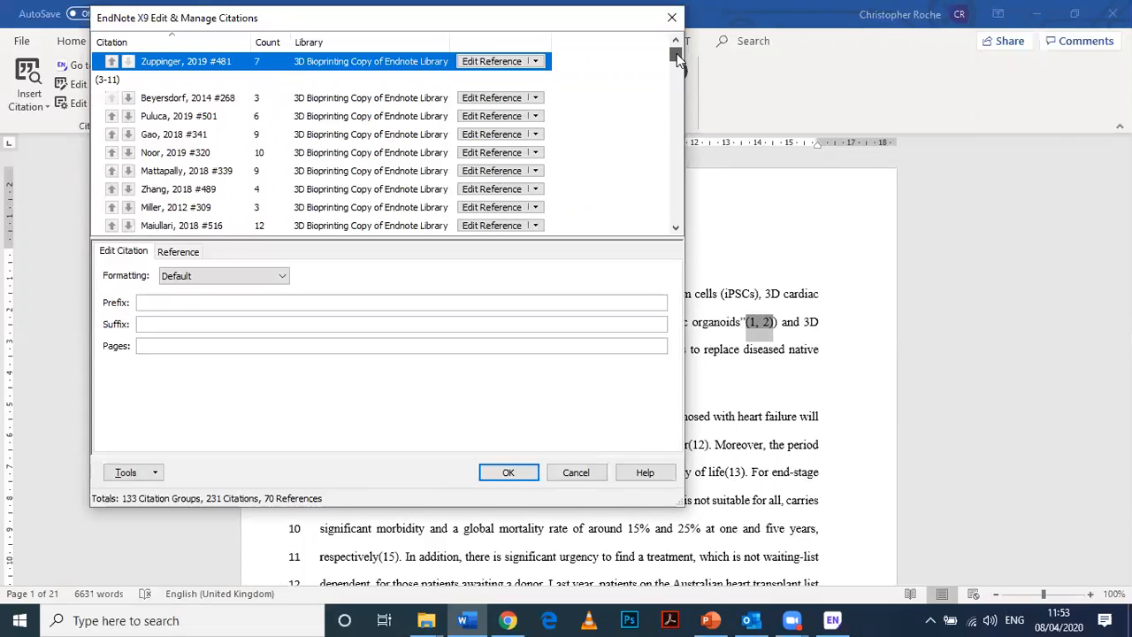
scroll(676, 53, down, 2)
mouse_move(677, 55)
mouse_down()
mouse_move(671, 89)
mouse_move(673, 46)
mouse_up()
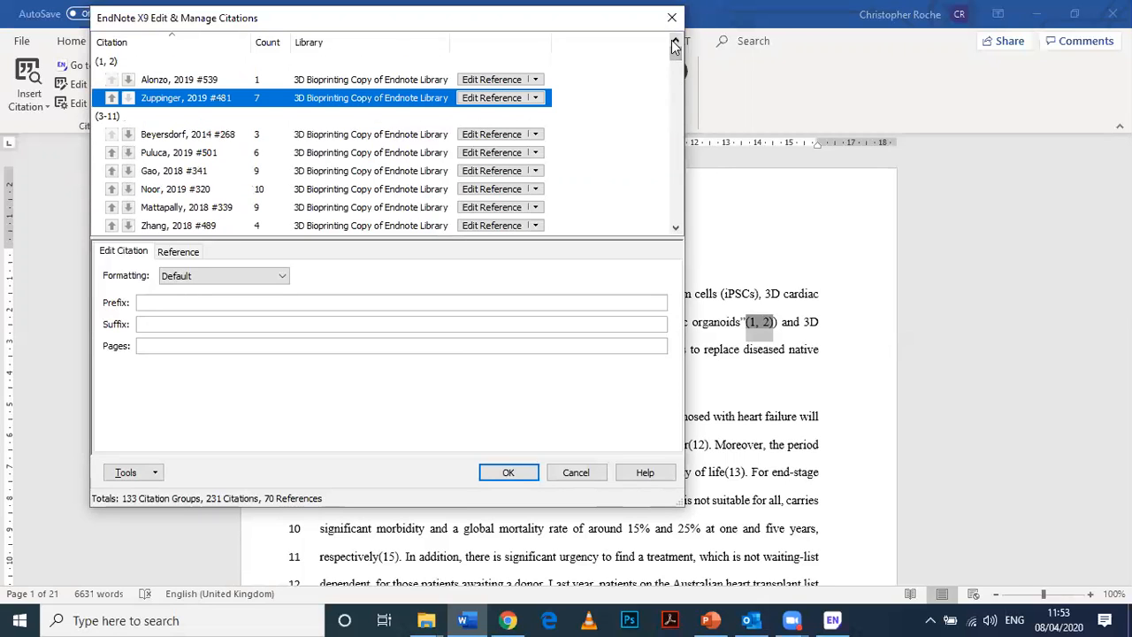
- Remove the first reference (#539) from citation group (1, 2) and apply the change to the document
click(196, 78)
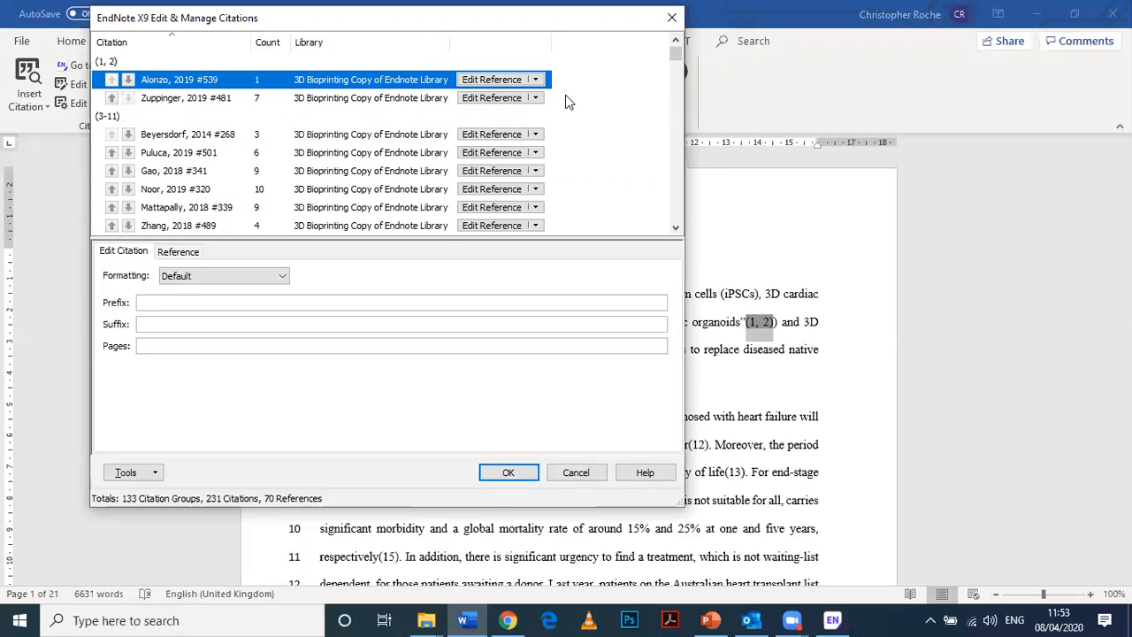
click(534, 80)
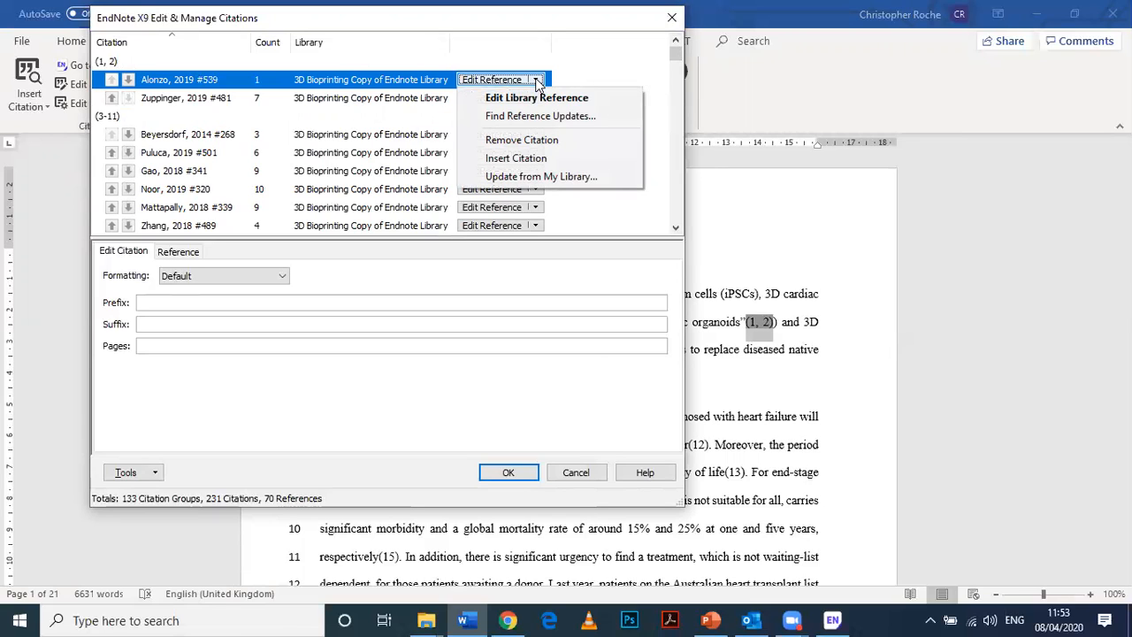
click(519, 140)
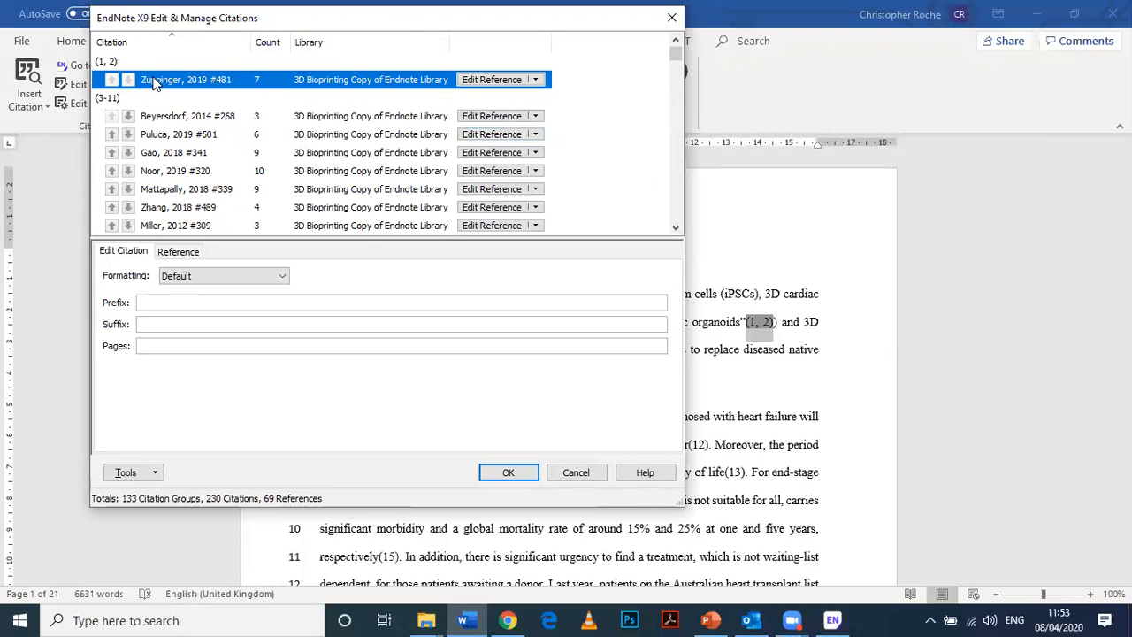
click(509, 473)
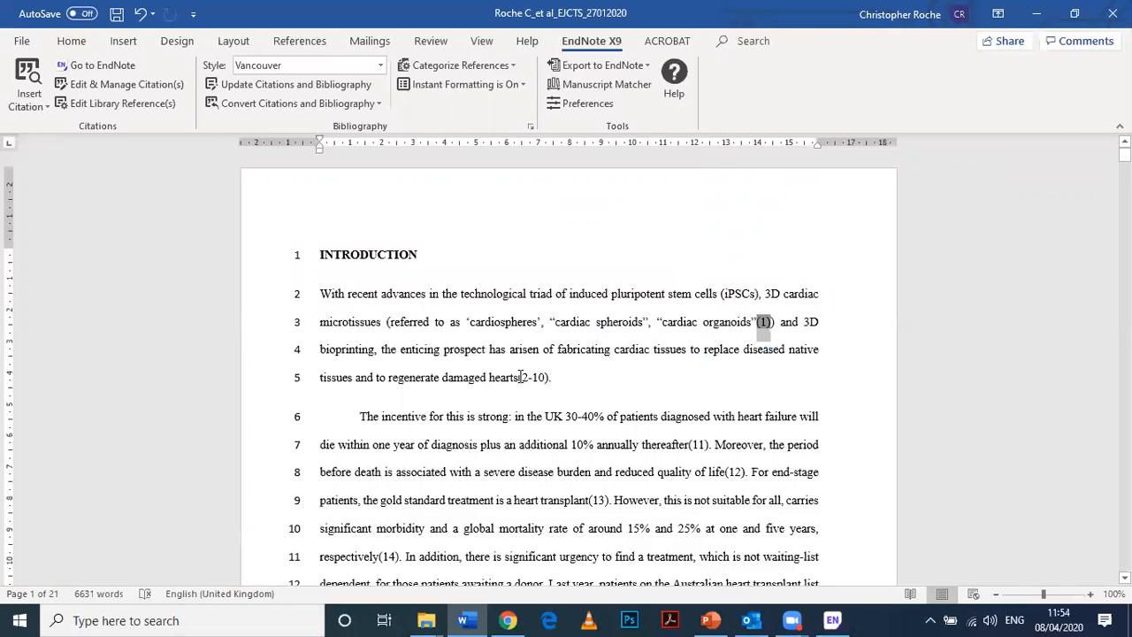
- Check the numbering of the REFERENCES list from its first entries to its last, and return to the INTRODUCTION
drag(1124, 155, 1124, 494)
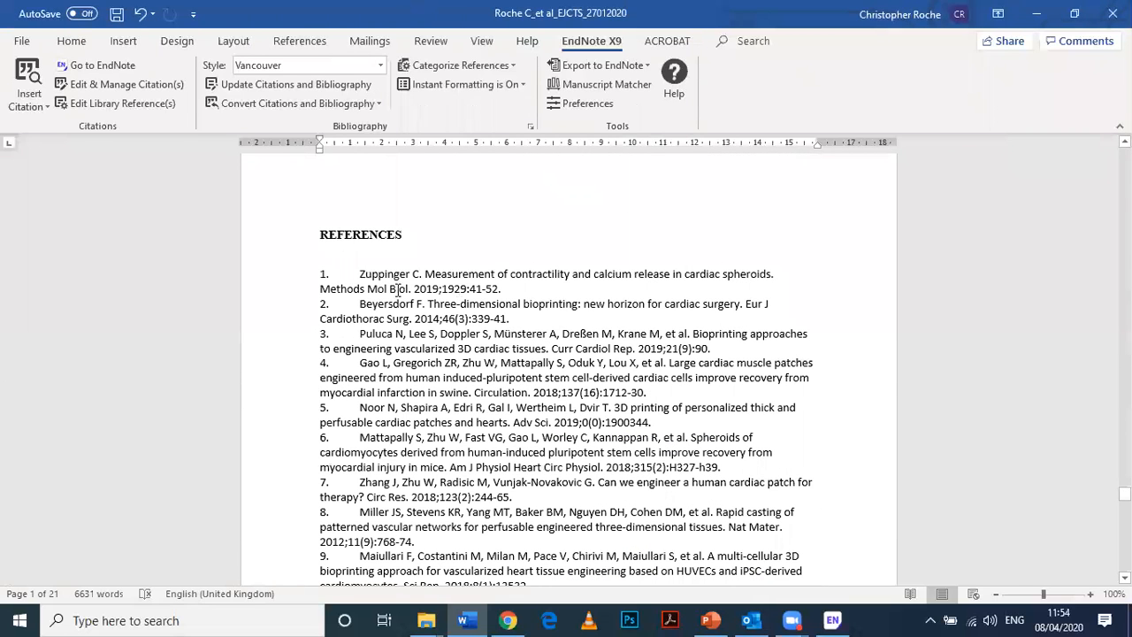
drag(360, 305, 420, 307)
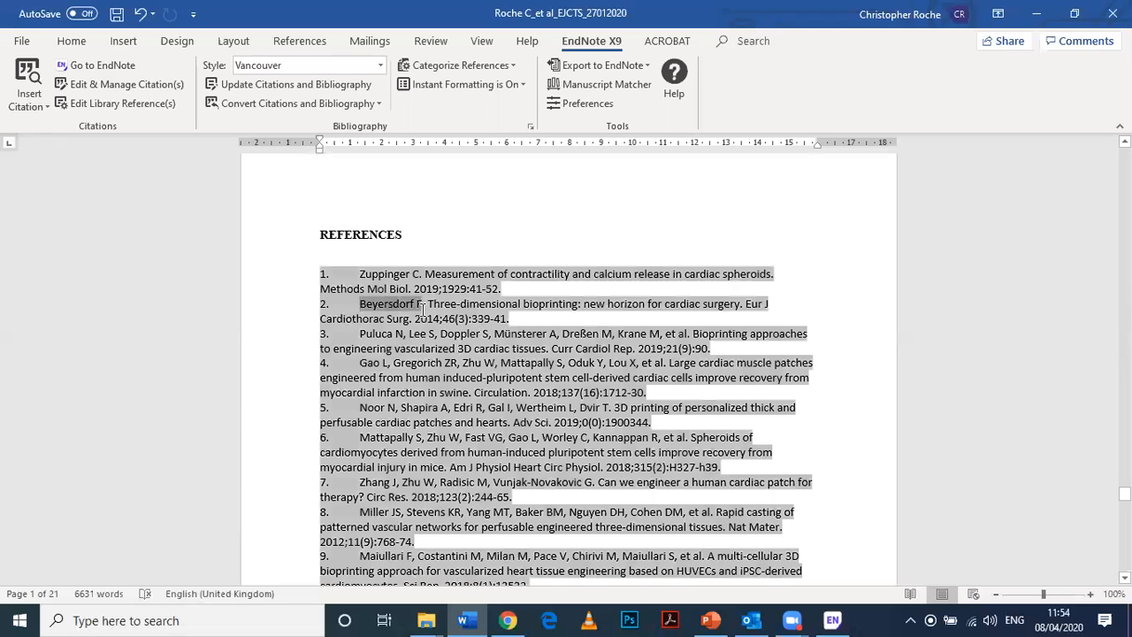
click(354, 281)
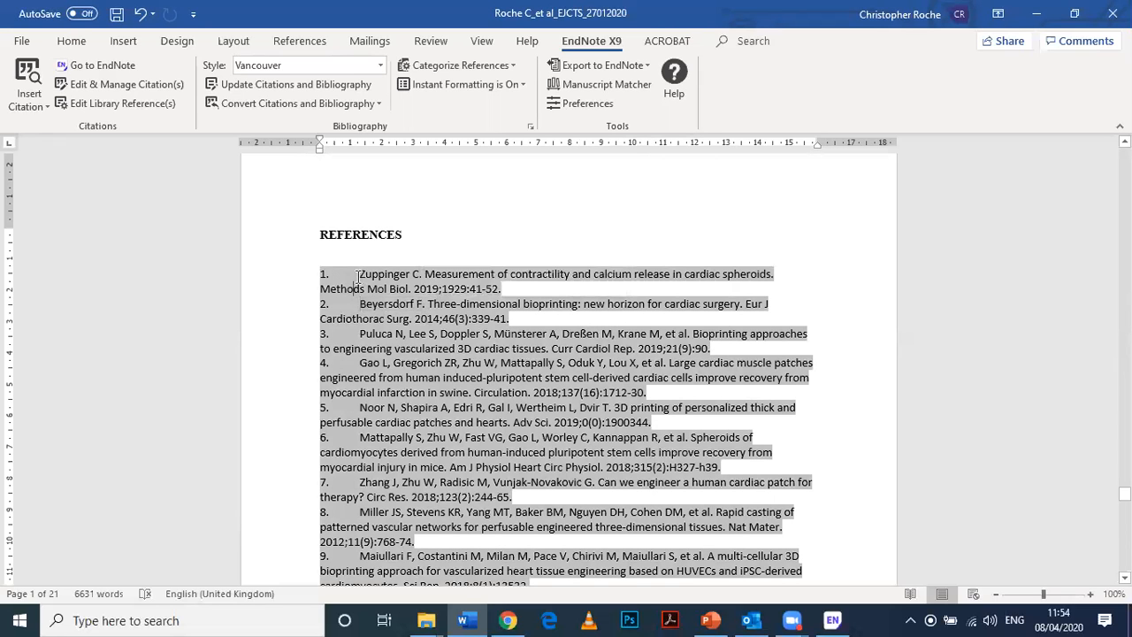
triple_click(428, 273)
click(460, 273)
drag(1124, 493, 1124, 560)
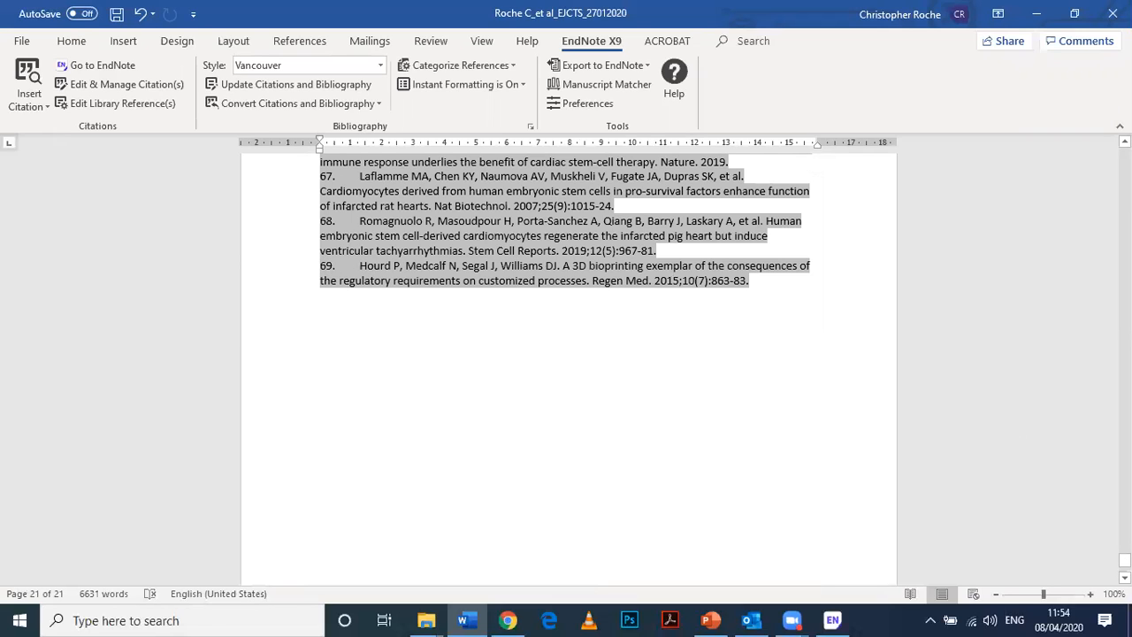
drag(1125, 560, 1124, 155)
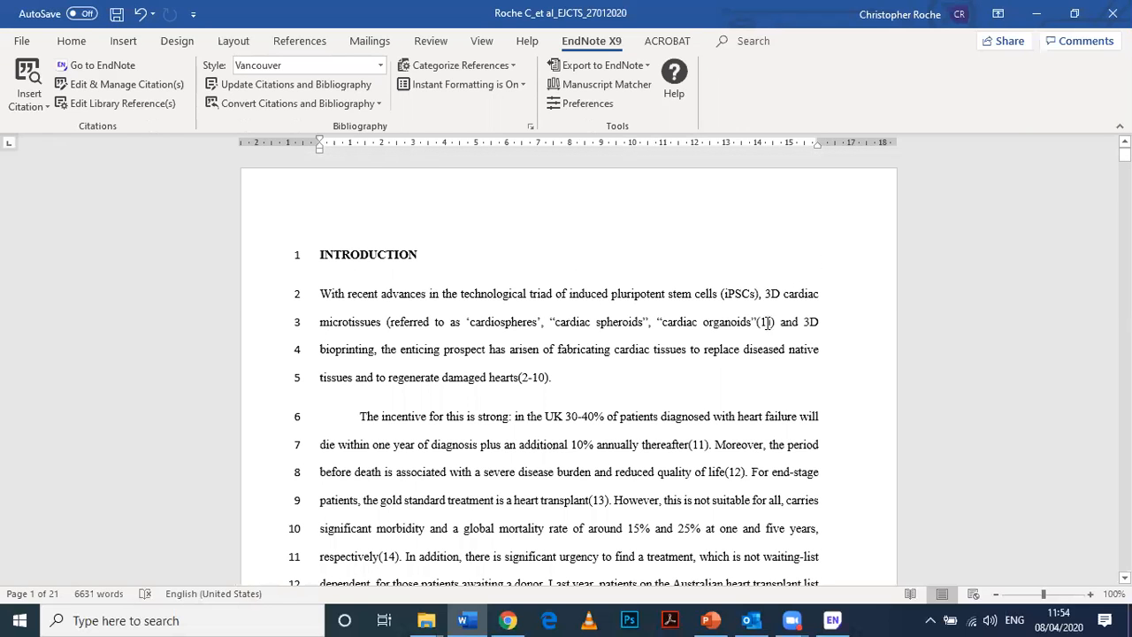
- Open the citation editor from citation (1), locate the reference used in citation (12), and leave without making changes
click(757, 323)
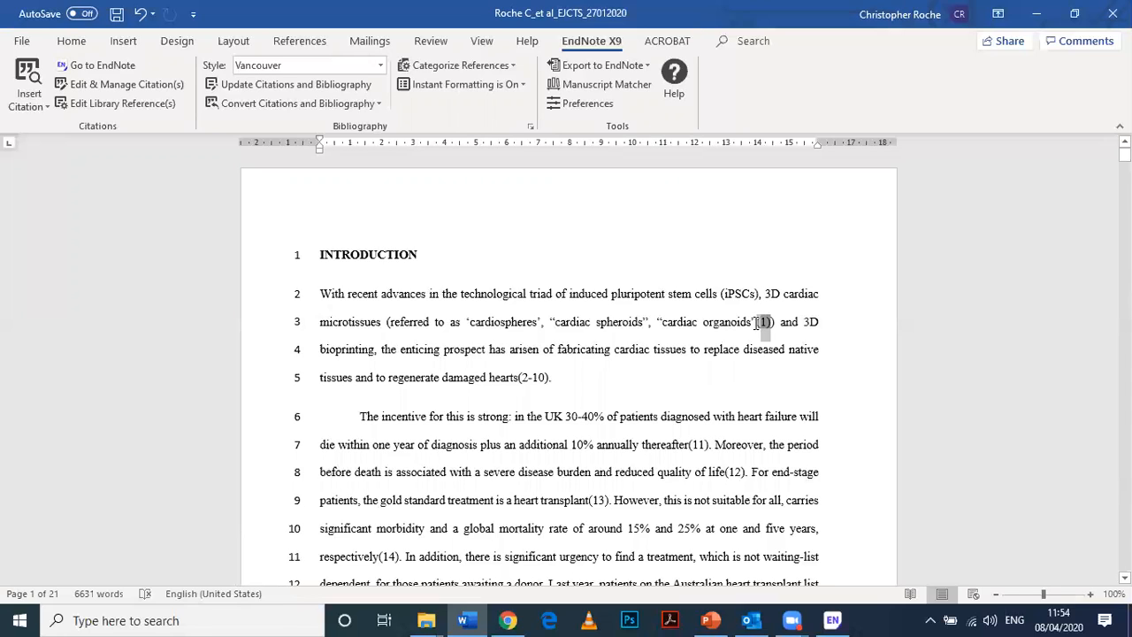
right_click(762, 320)
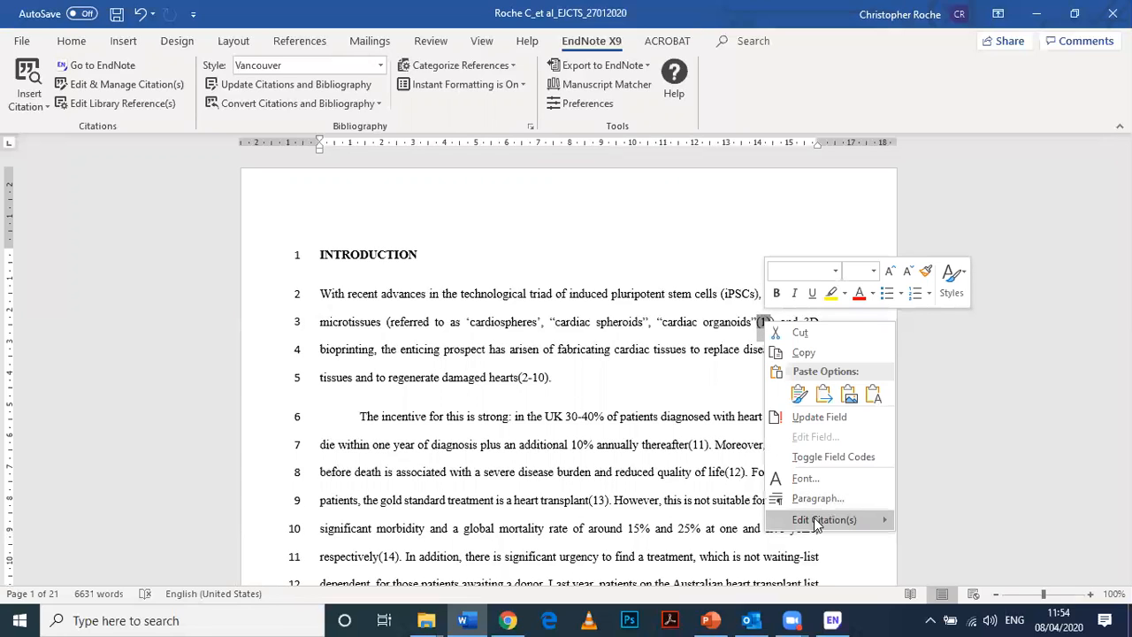
mouse_move(815, 523)
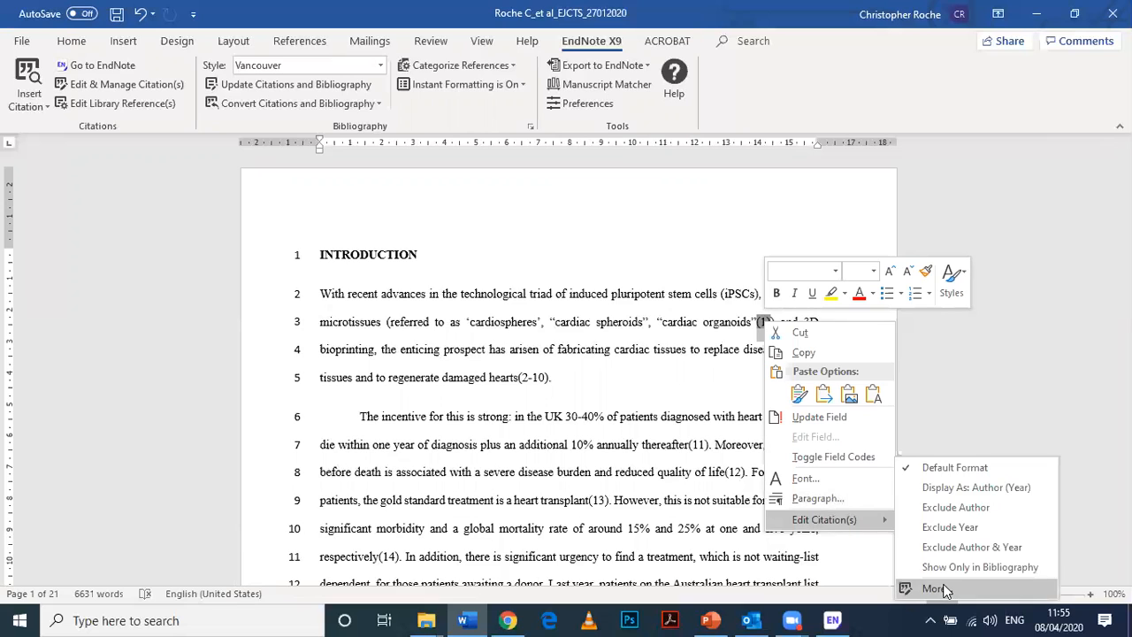
click(938, 588)
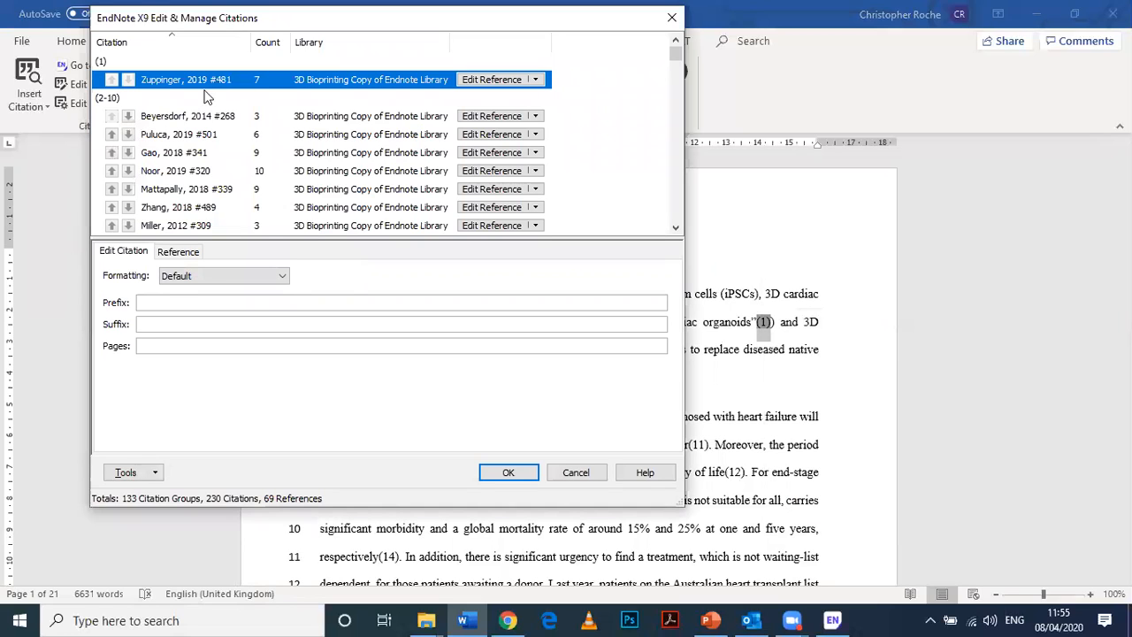
click(677, 89)
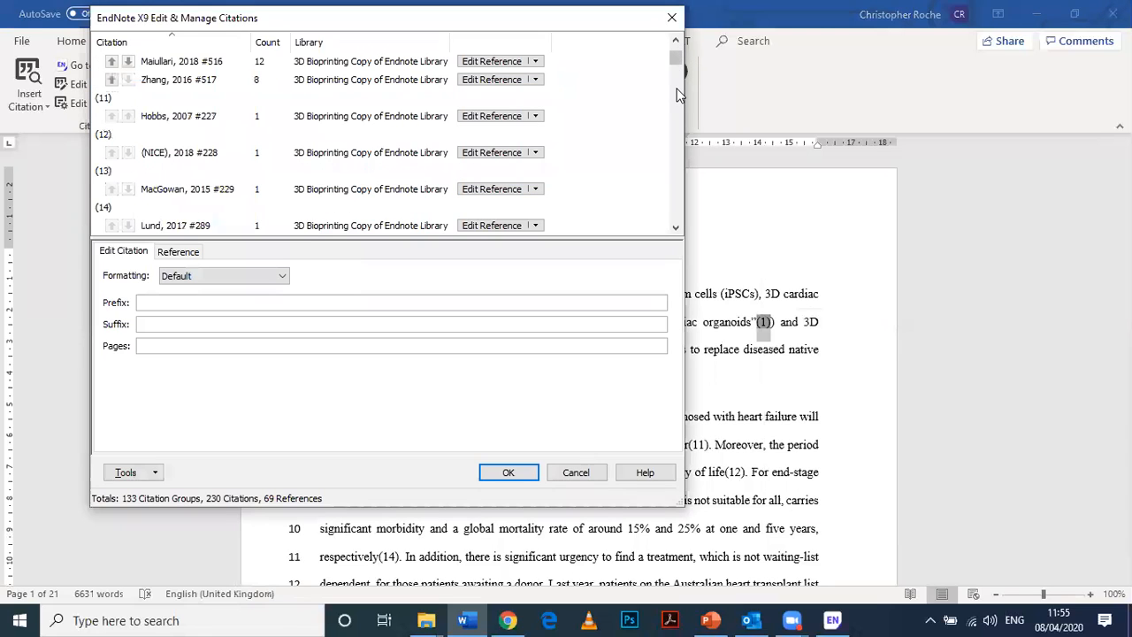
click(204, 153)
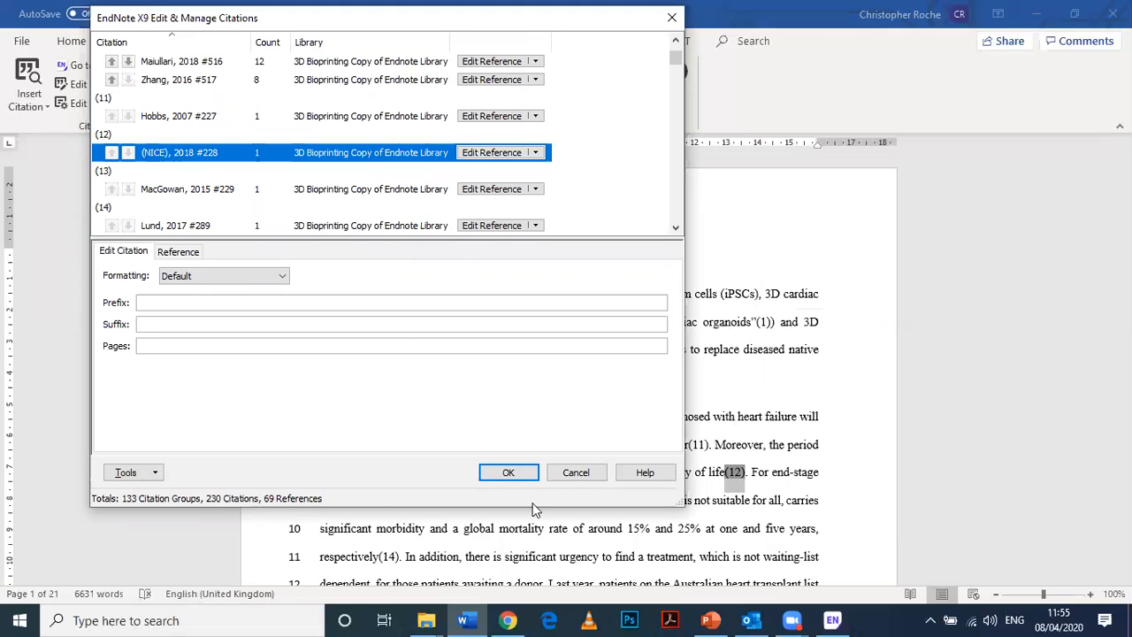
click(574, 473)
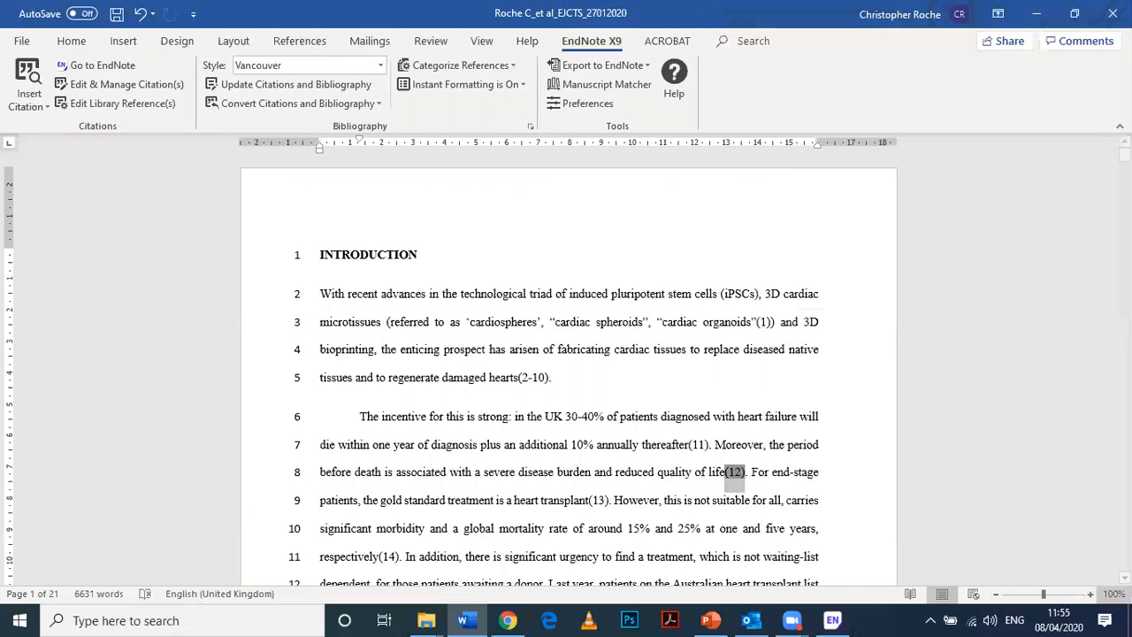
- Delete the sentence beginning "Moreover, the period before death" together with its citation (12) from the second paragraph
scroll(1095, 492, down, 1)
scroll(859, 379, down, 4)
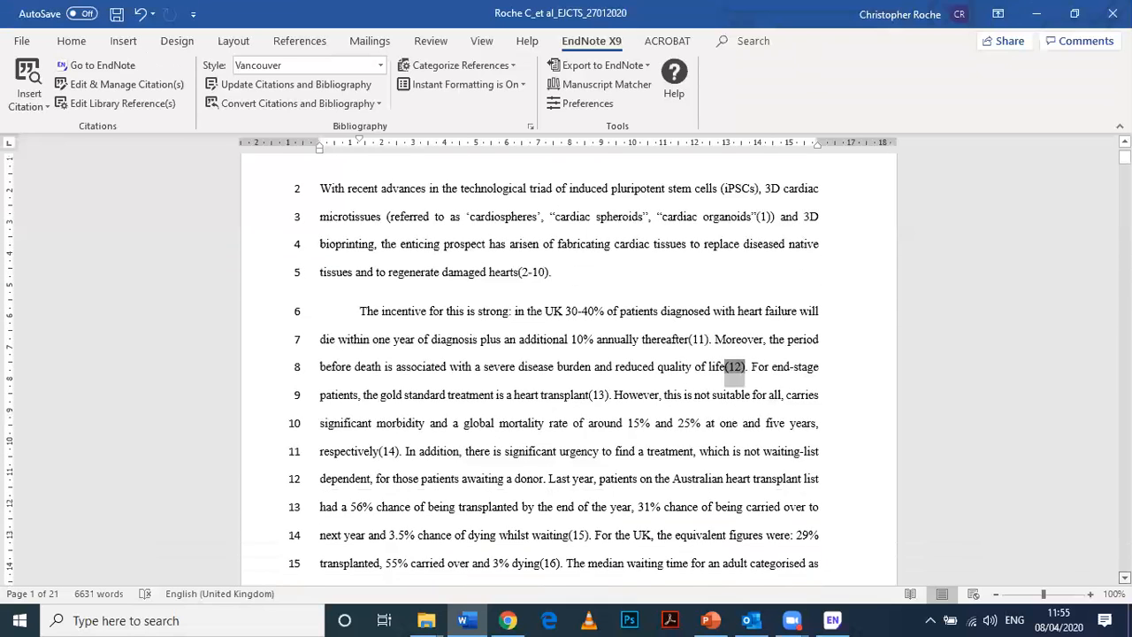
click(749, 340)
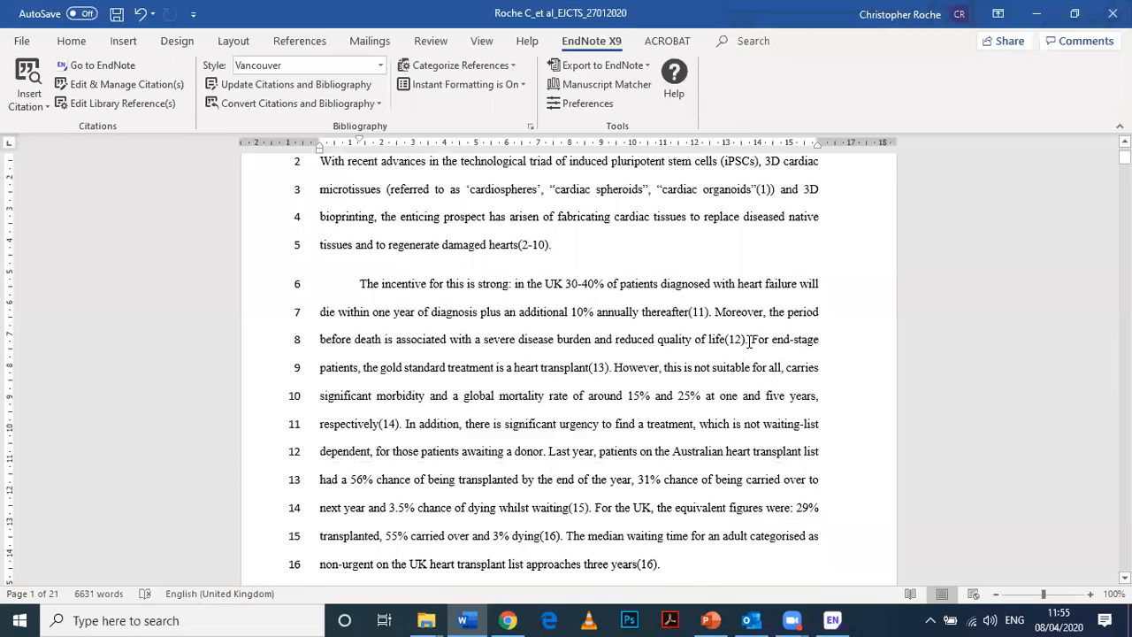
shift+click(715, 312)
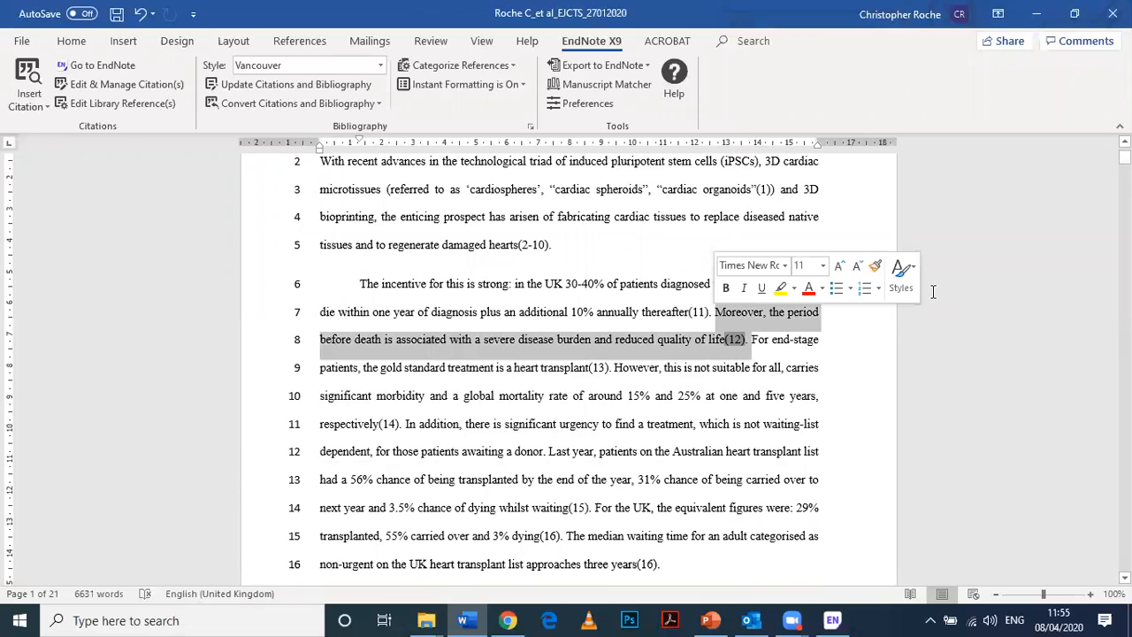
key(Delete)
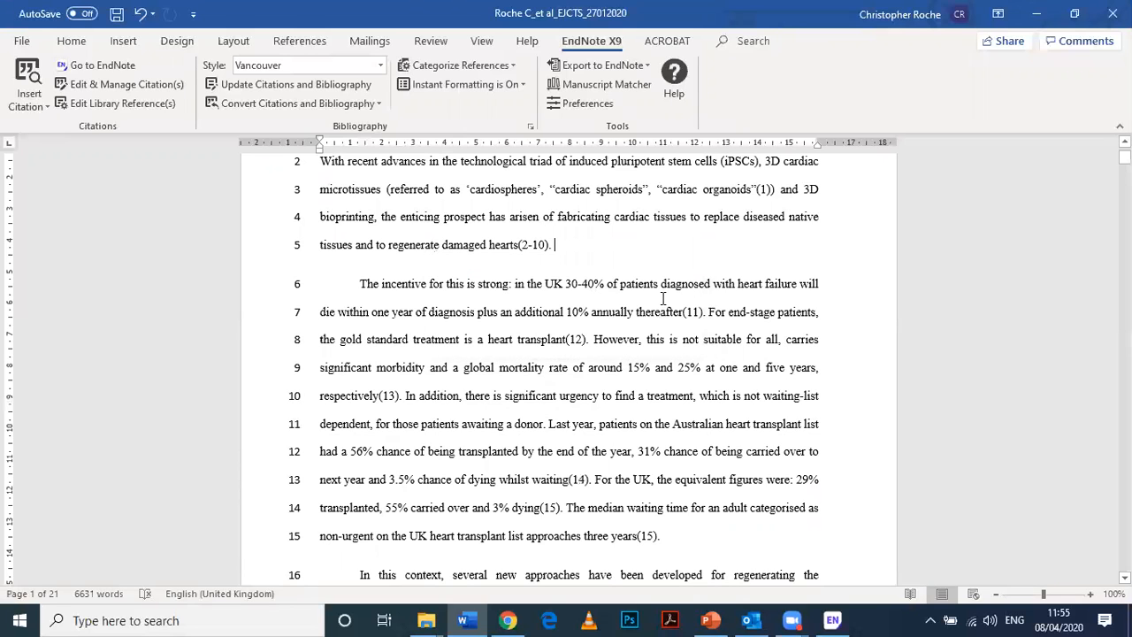
- Check the in-text citation numbers in the second paragraph, from the one after "thereafter" to the one after "three years"
drag(701, 312, 688, 313)
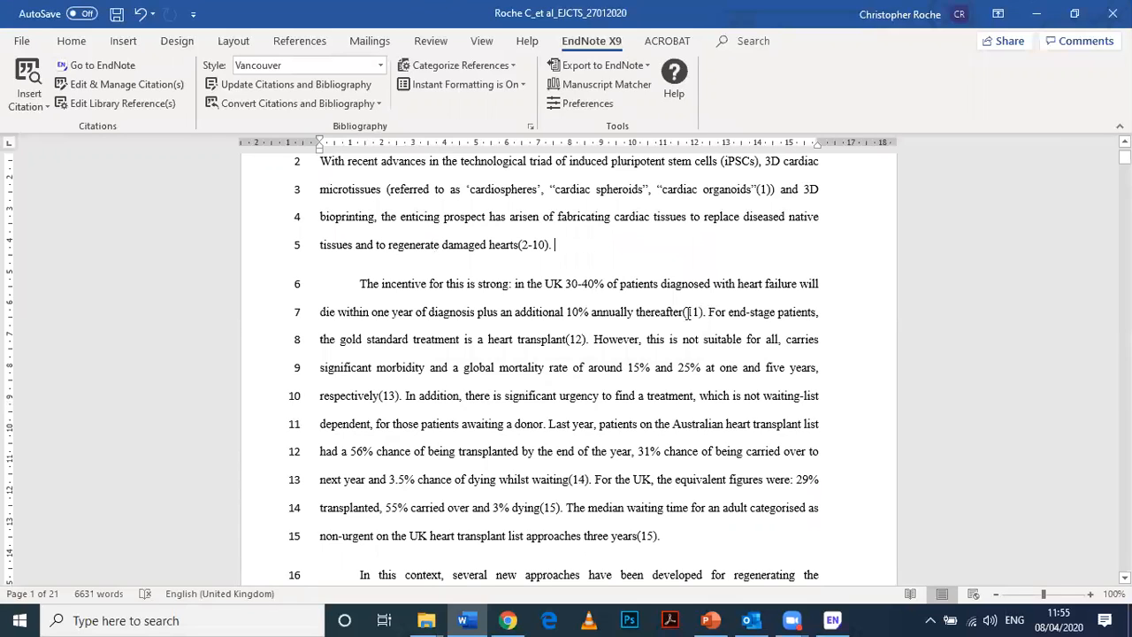
click(583, 339)
click(677, 342)
click(647, 537)
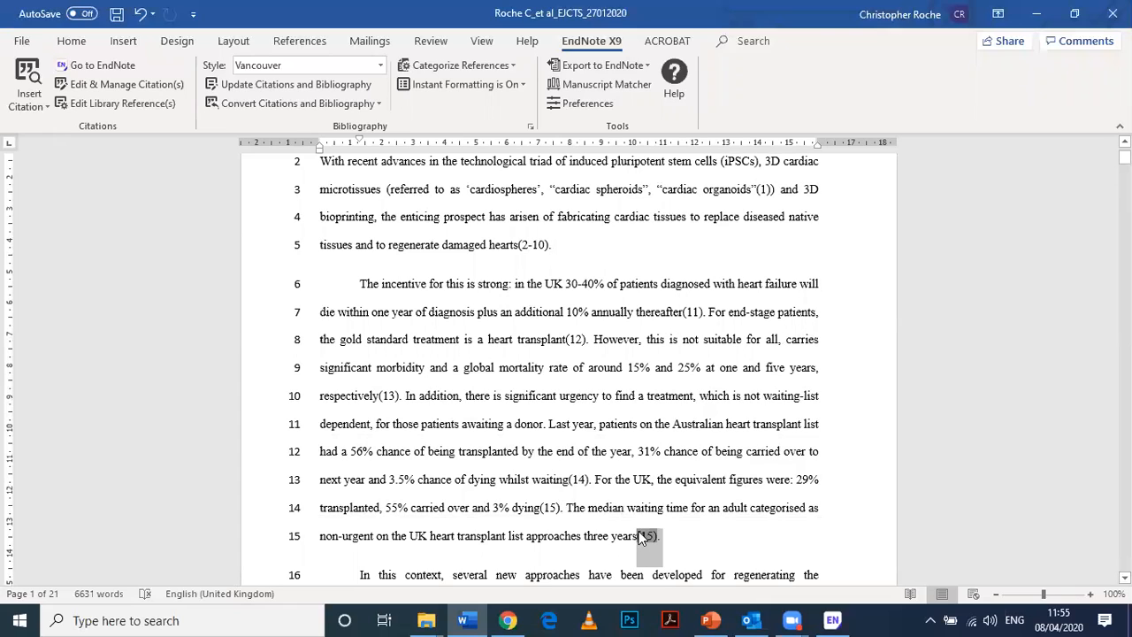
click(821, 451)
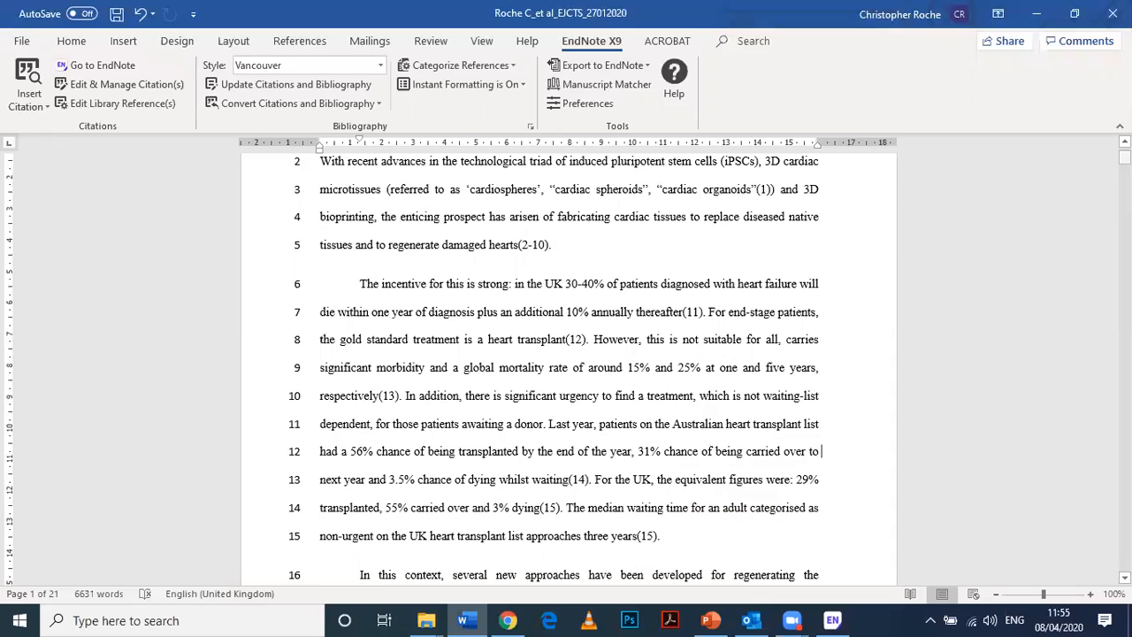
- Examine entries 11 to 15 in the REFERENCES list and return to the INTRODUCTION
drag(1124, 157, 1123, 499)
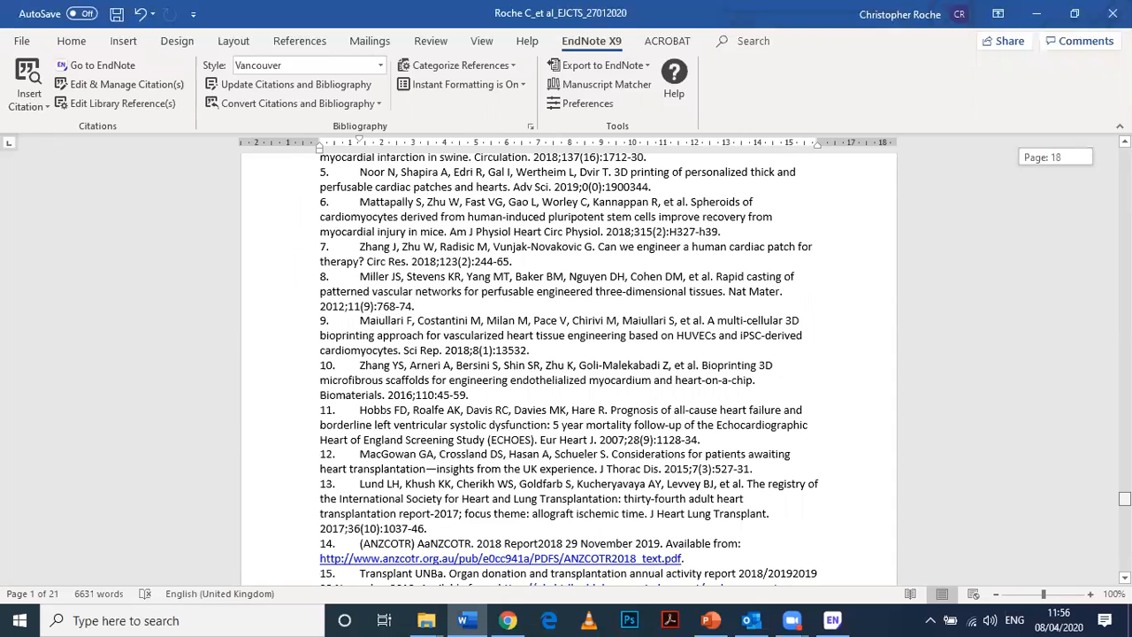
drag(1123, 499, 1123, 504)
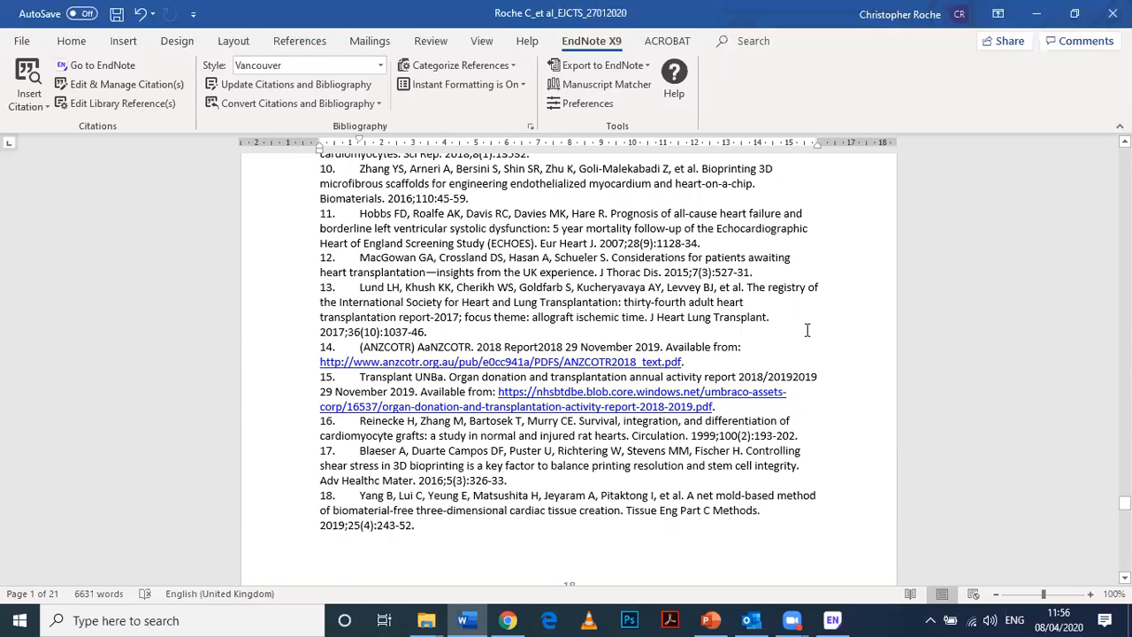
drag(1123, 503, 1124, 155)
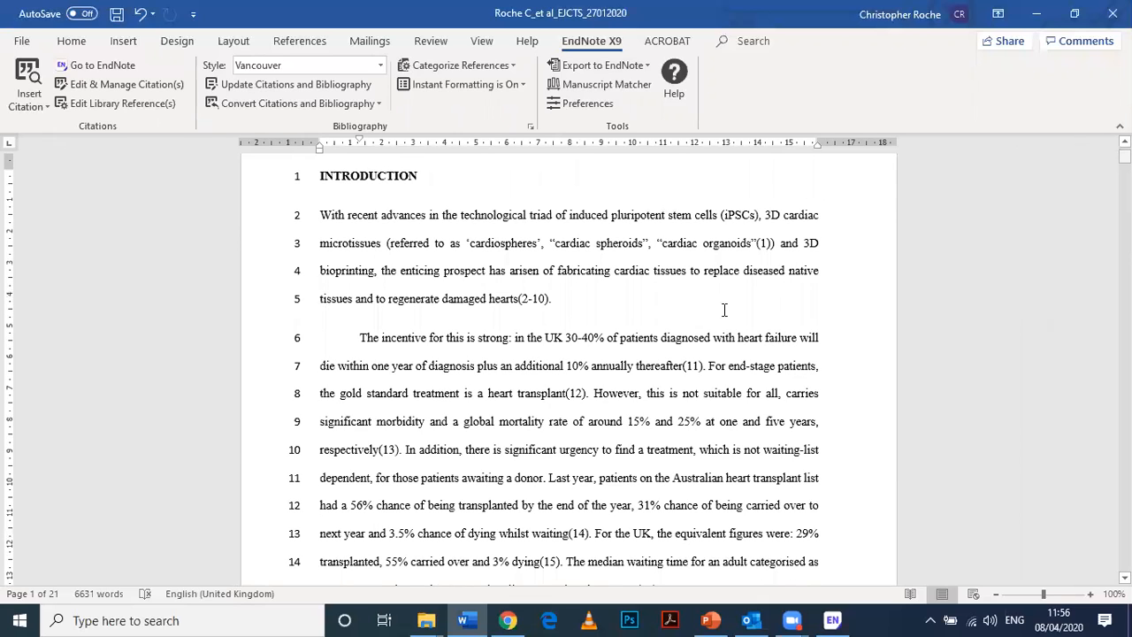